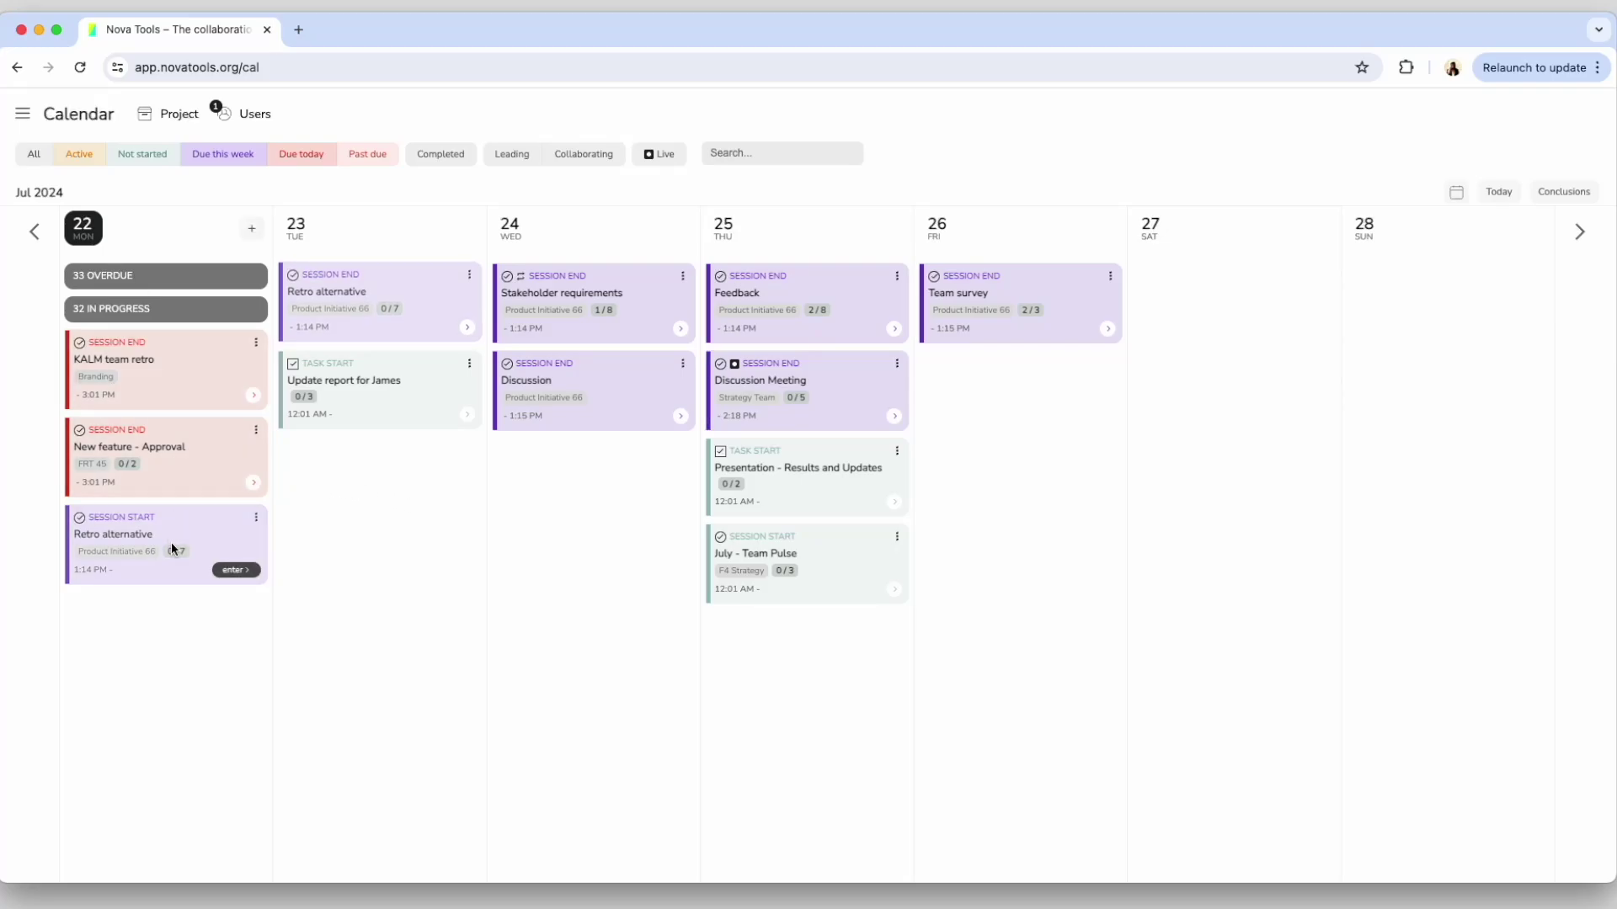
Tick two checklist items on the Update report for James task and answer question 2 with option 3
left_click(379, 386)
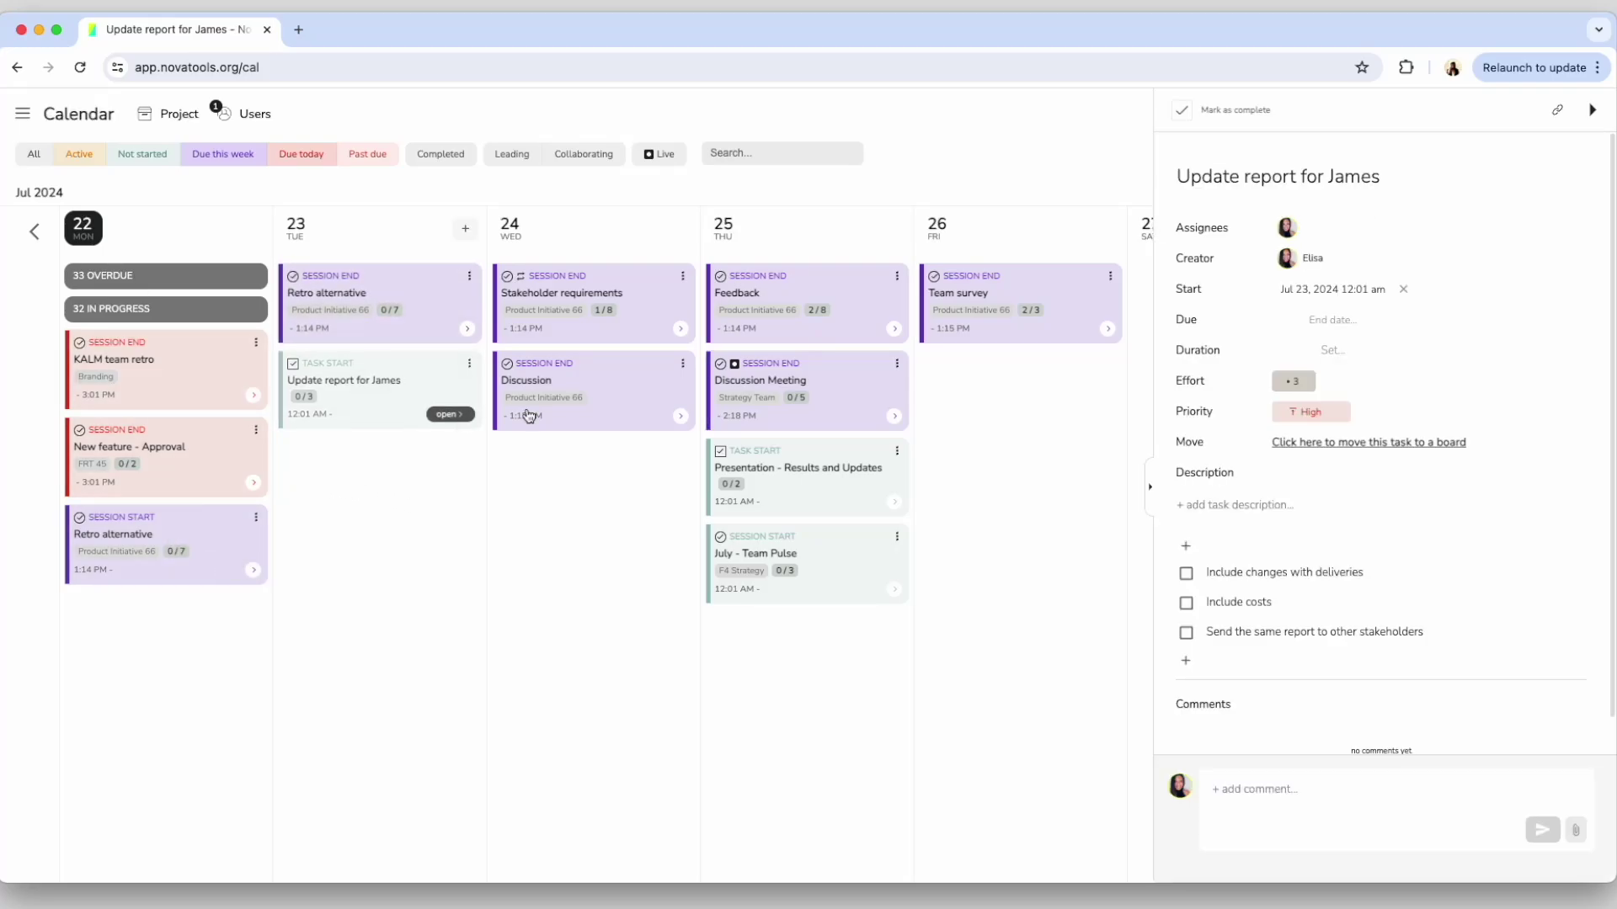
left_click(1186, 573)
left_click(1187, 602)
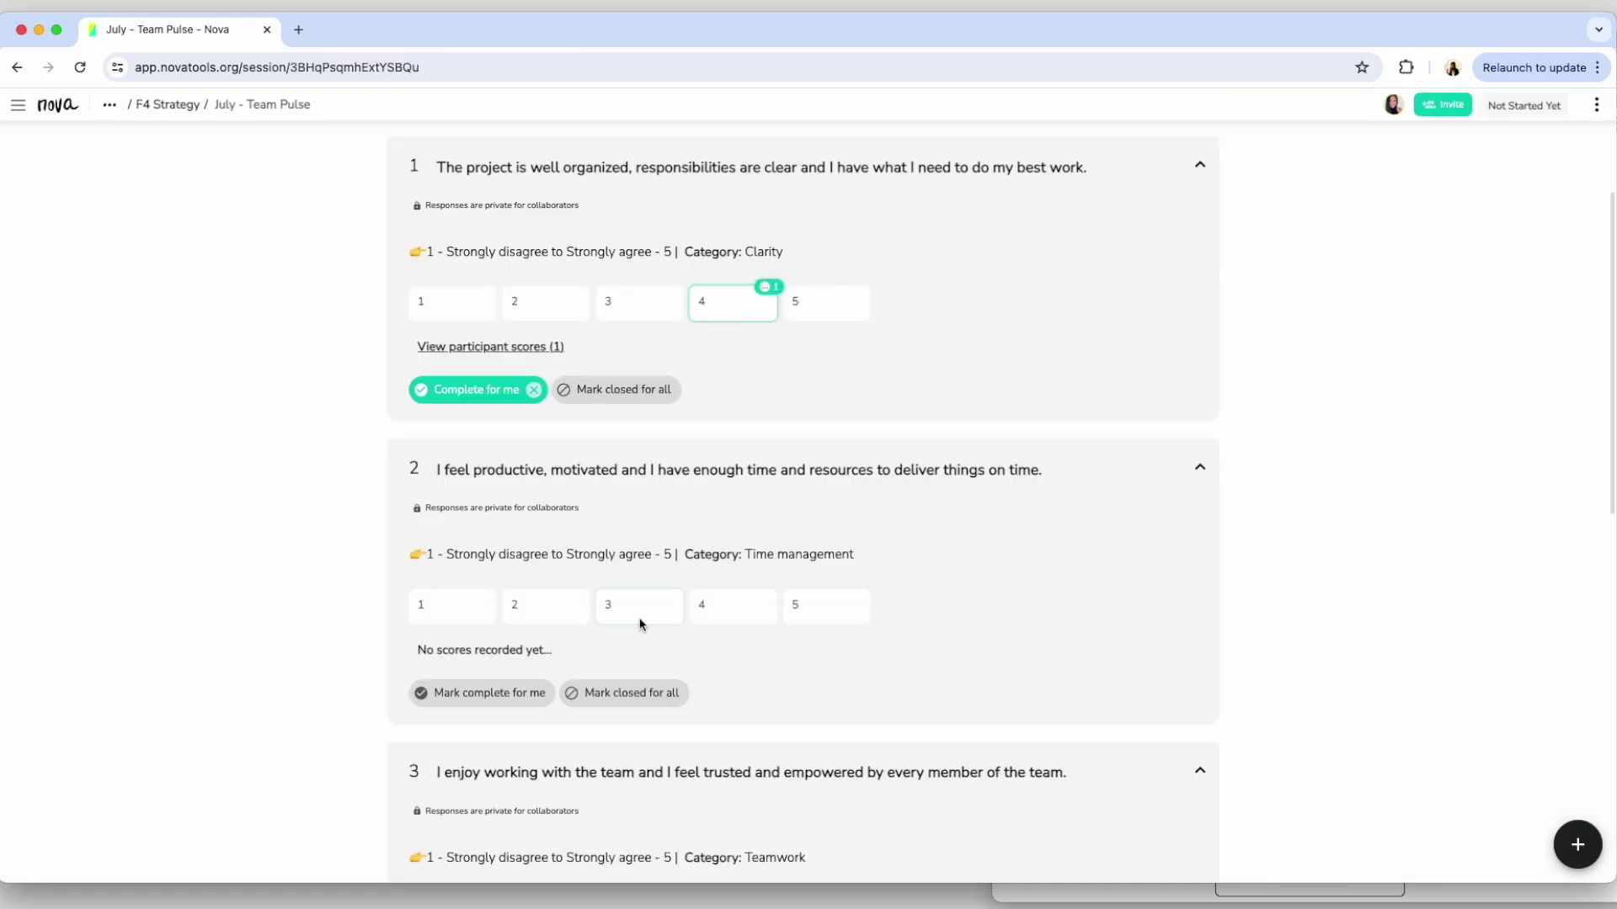
left_click(640, 622)
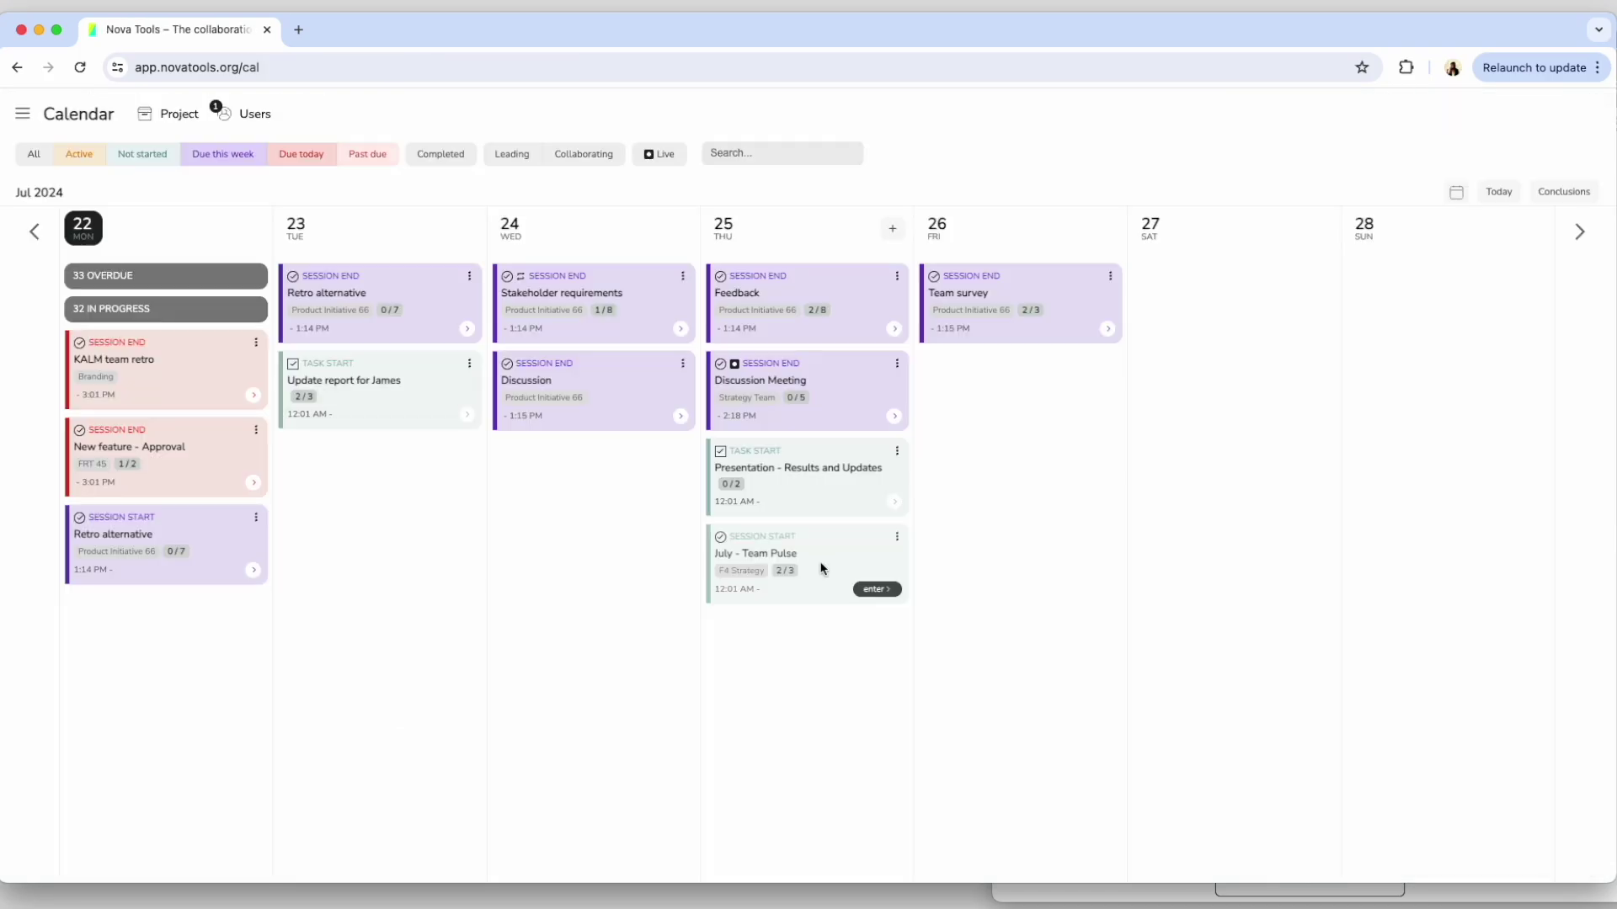
Filter the calendar to Active, Not started and Due today items
left_click(83, 154)
left_click(141, 153)
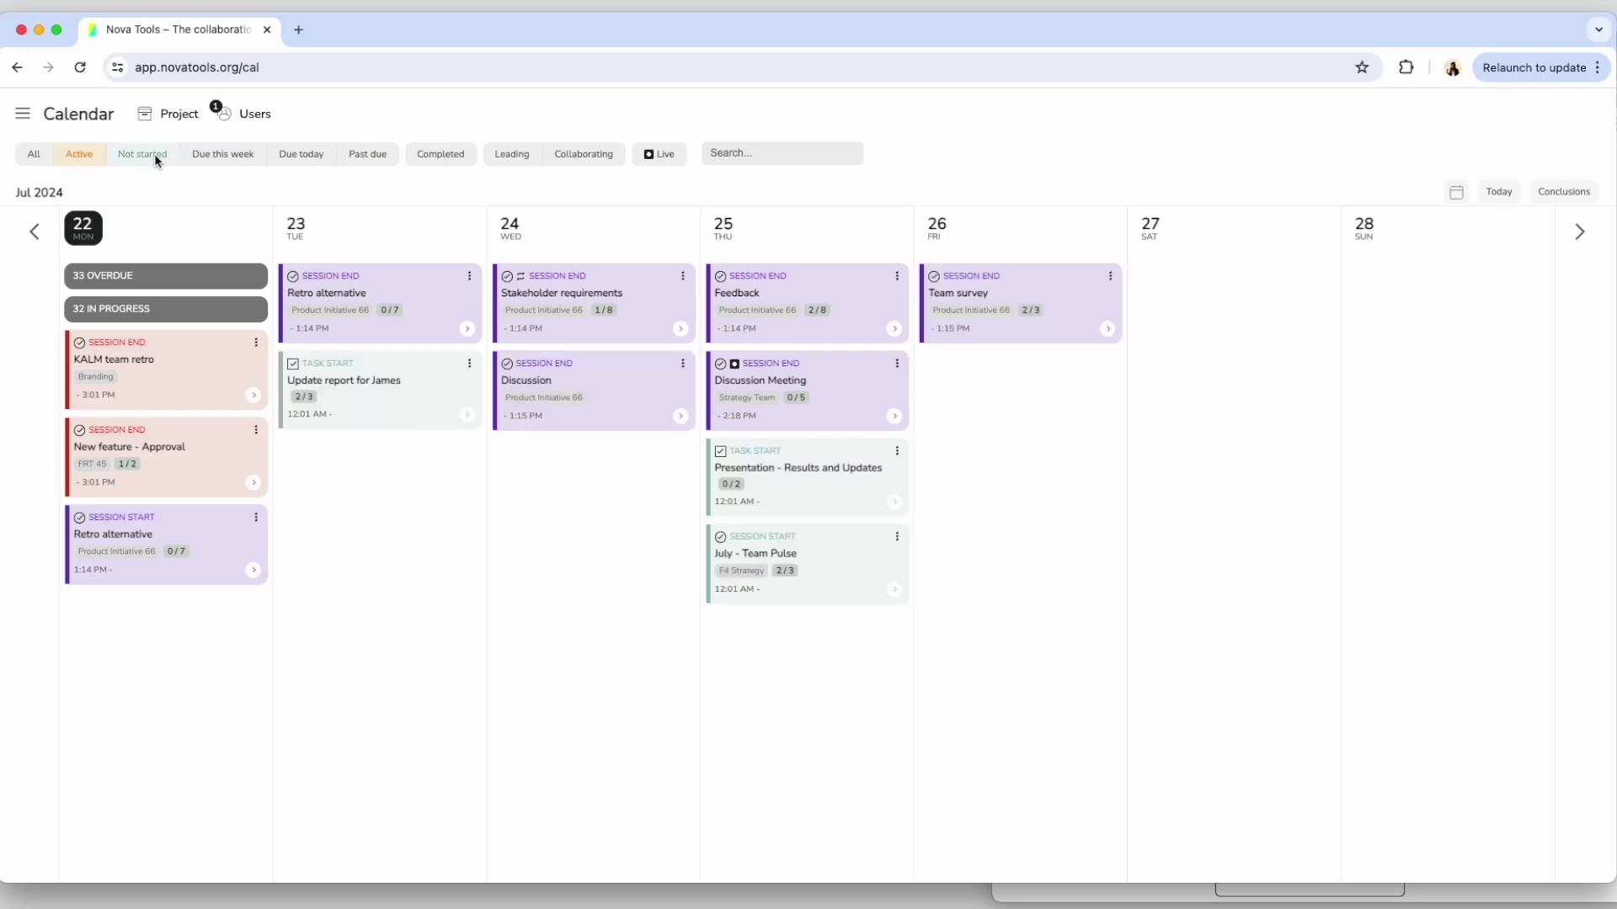
left_click(301, 153)
Read the full Discussion Meeting conclusion, then bring up the date picker
left_click(1563, 191)
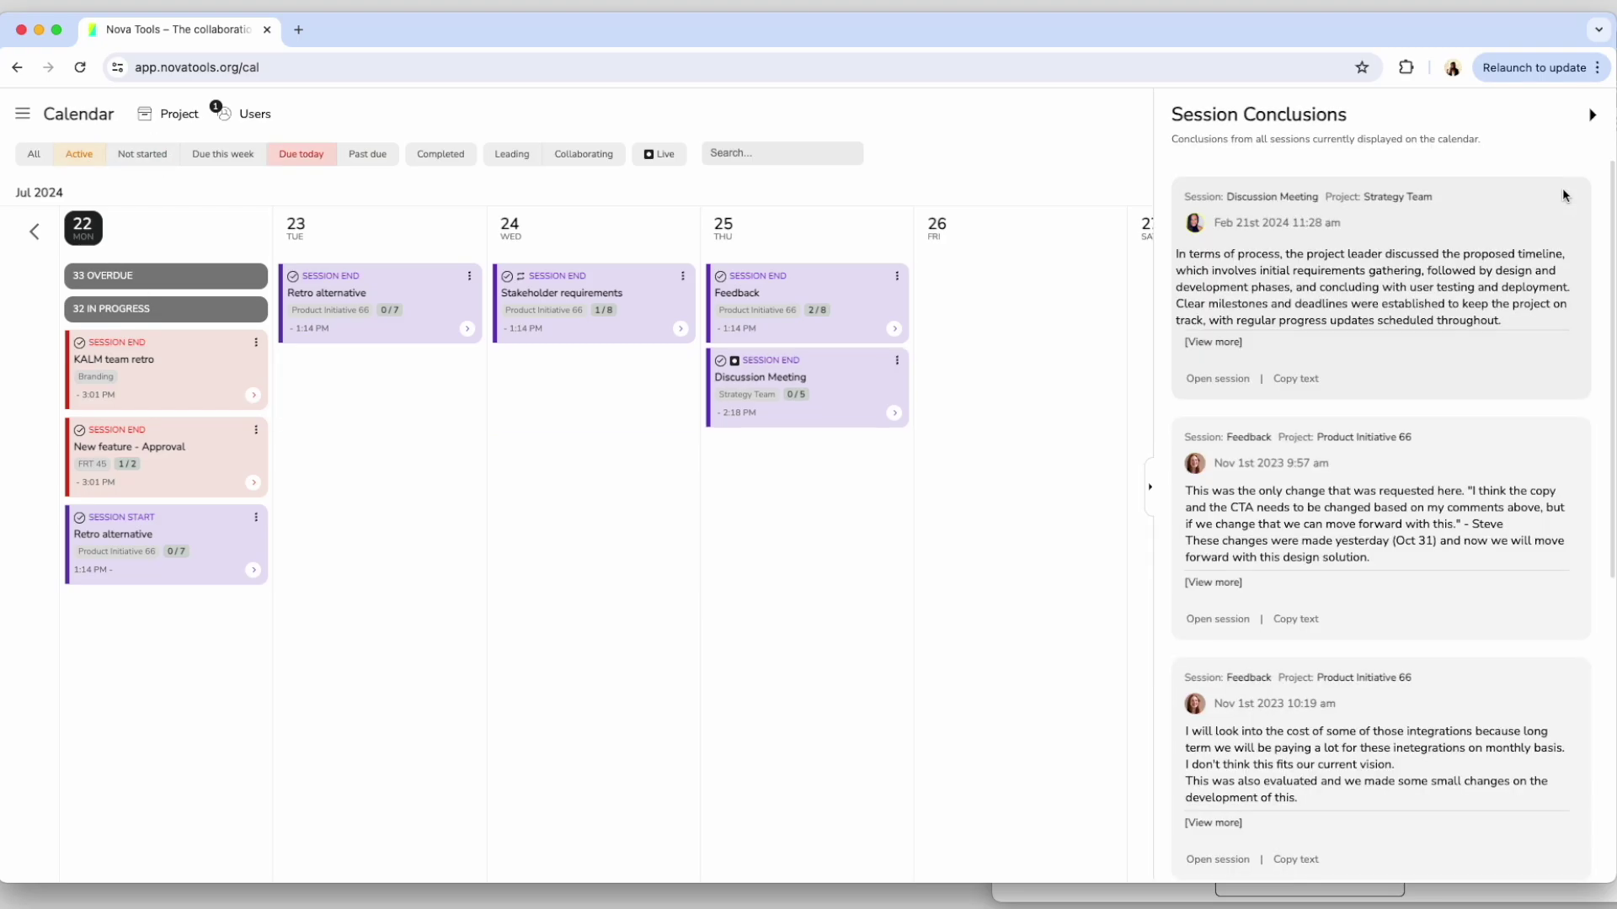
left_click(1213, 342)
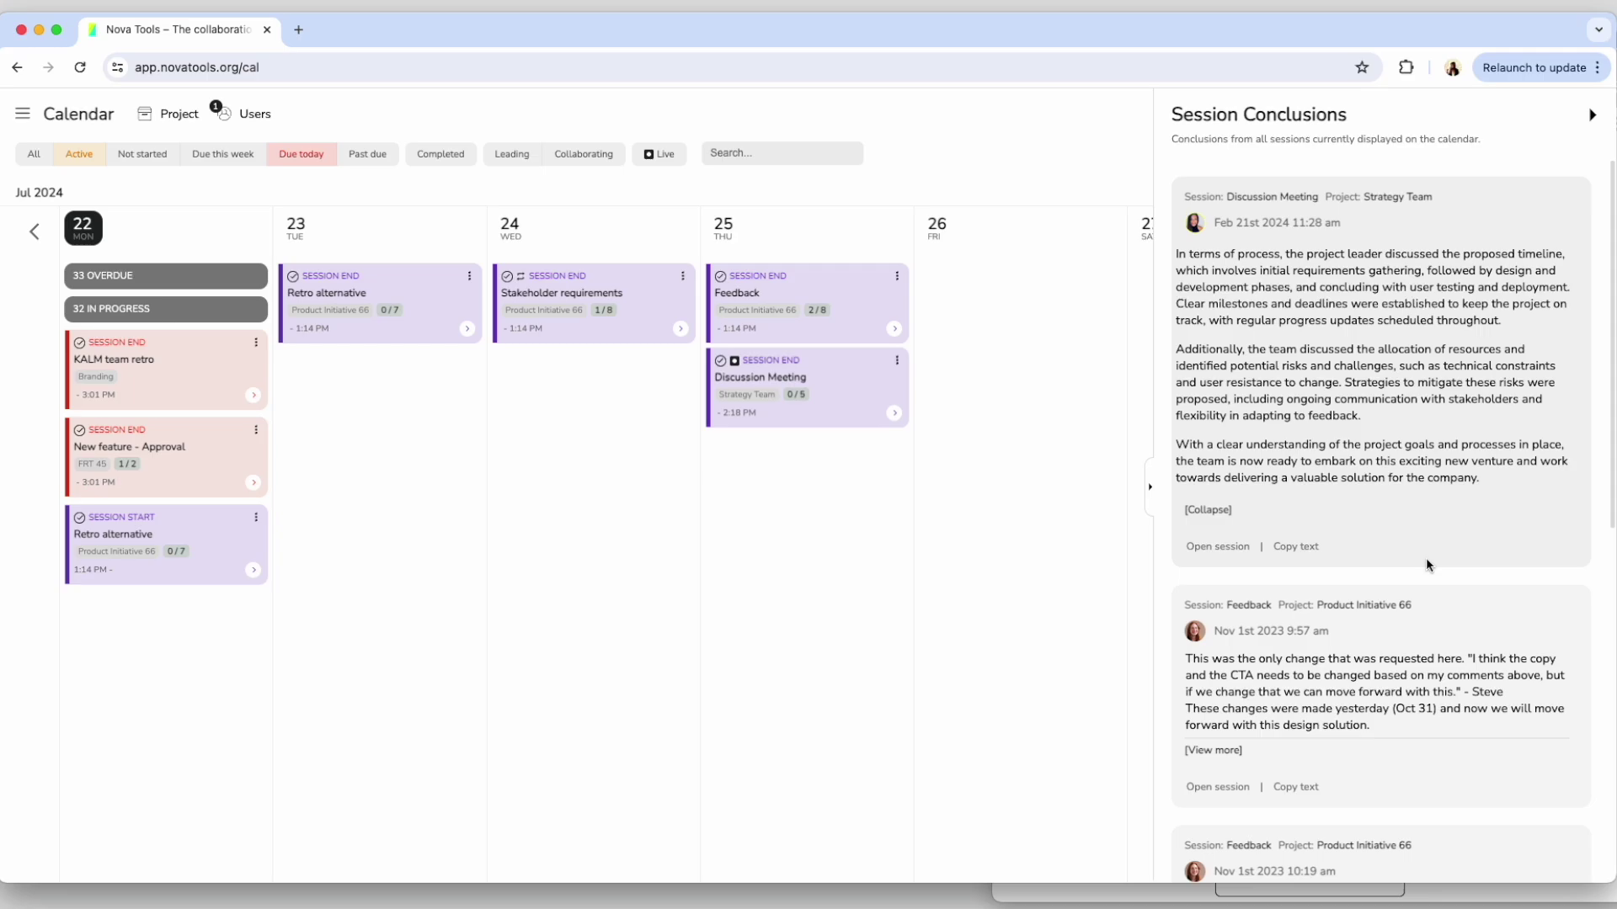
scroll(1426, 556, "down", 3)
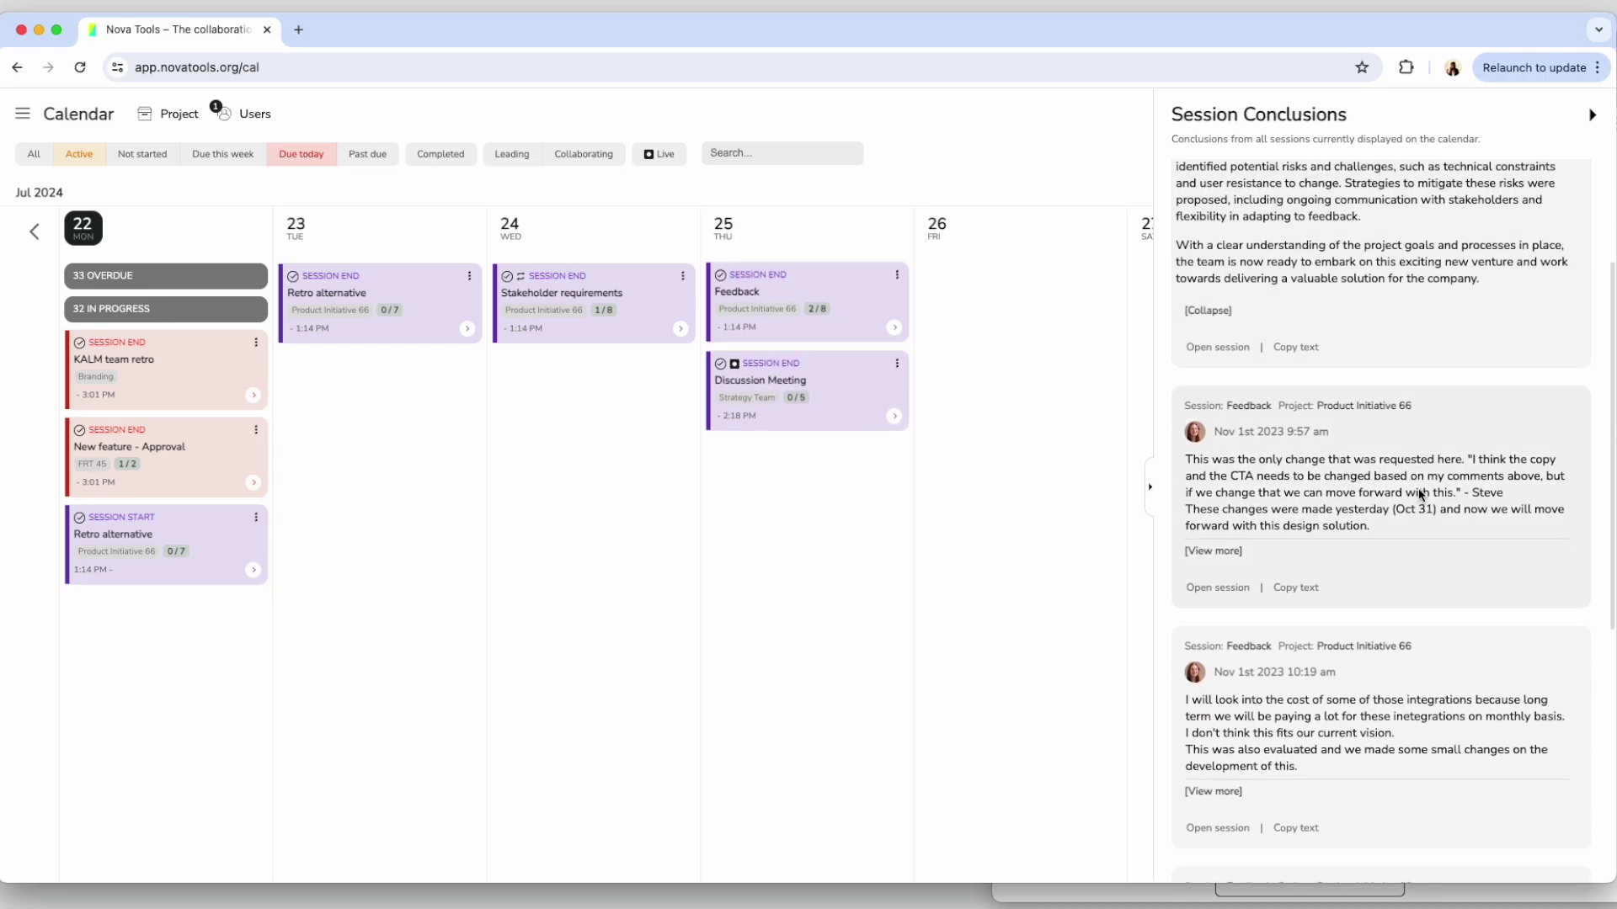
left_click(1591, 113)
left_click(1457, 191)
Show the two weeks from July 15, clear Due today, and toggle the Leading filter on and off
left_click(1184, 360)
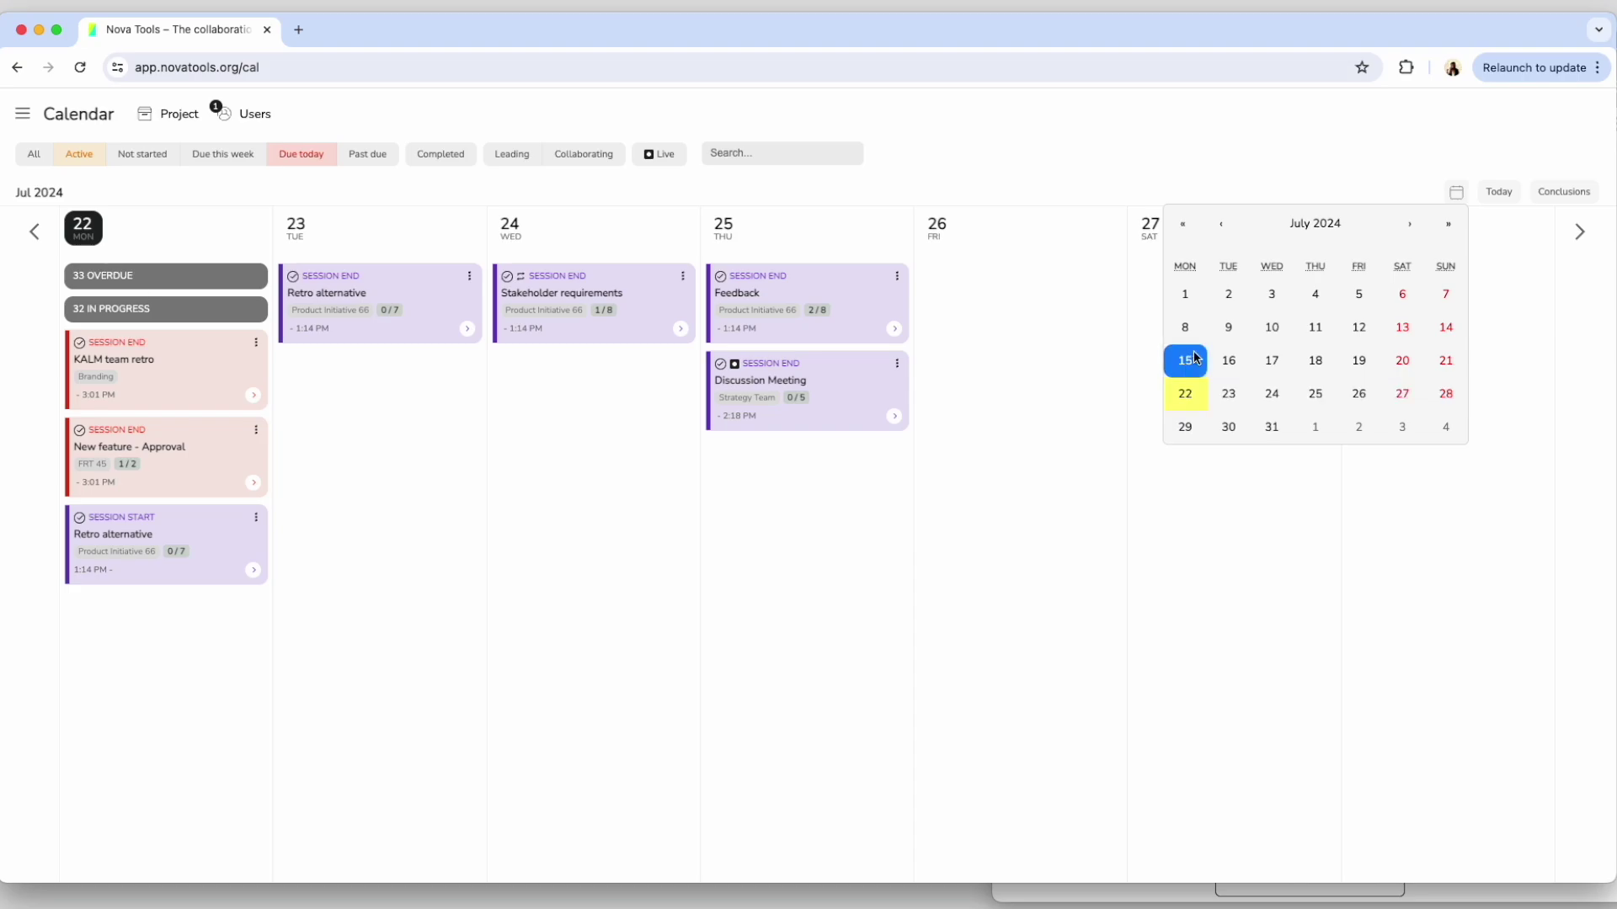
left_click(1445, 392)
left_click(300, 153)
left_click(512, 153)
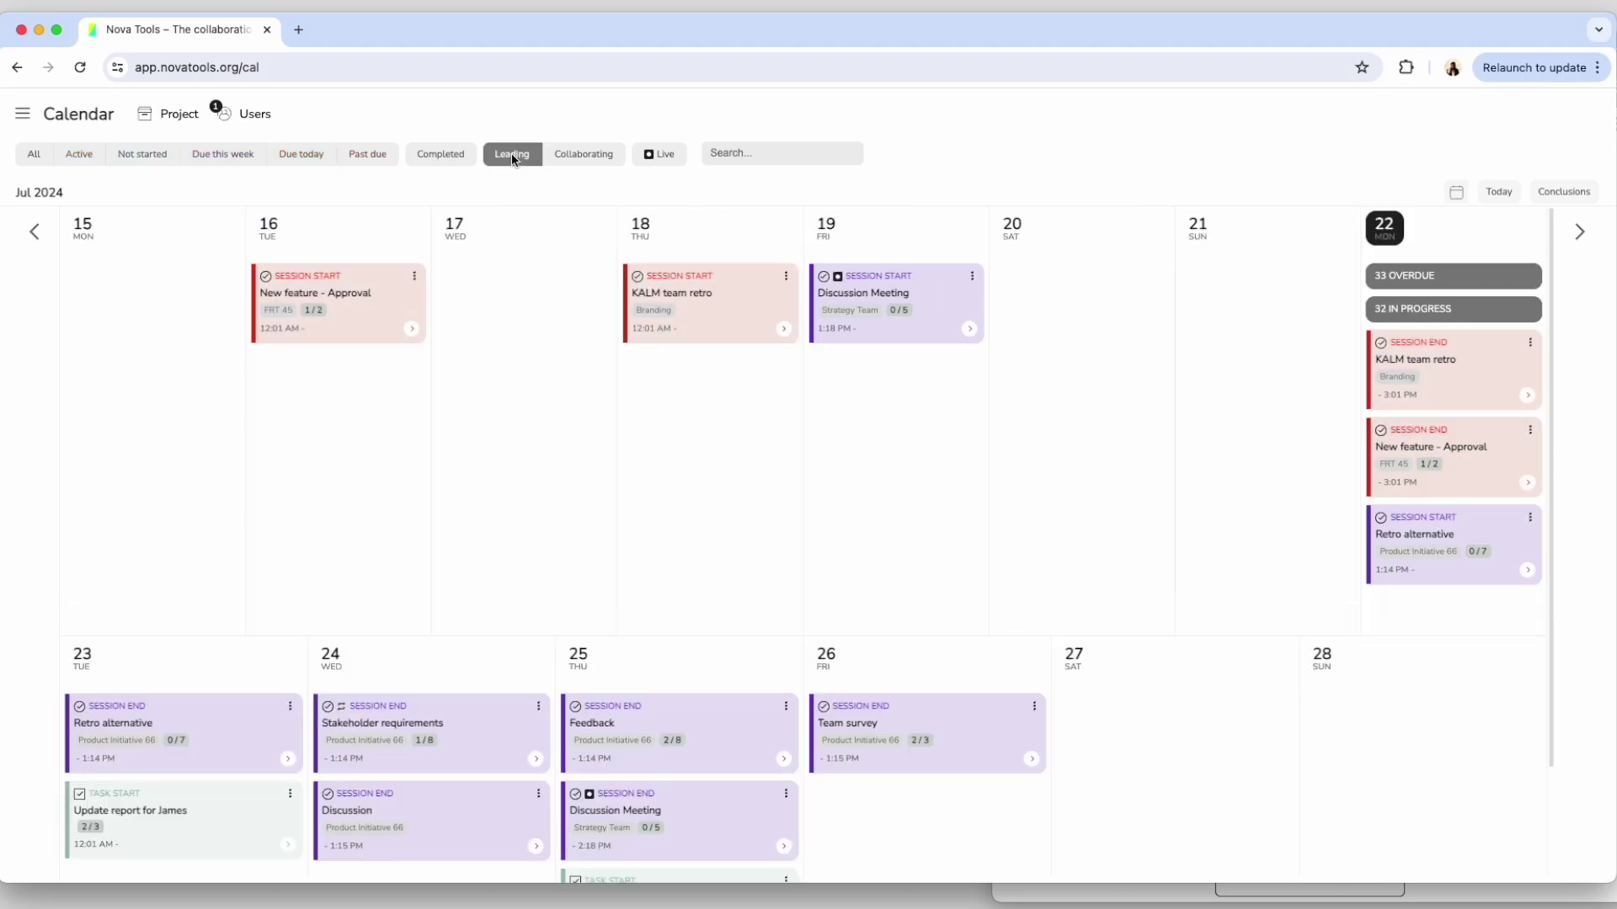
left_click(511, 153)
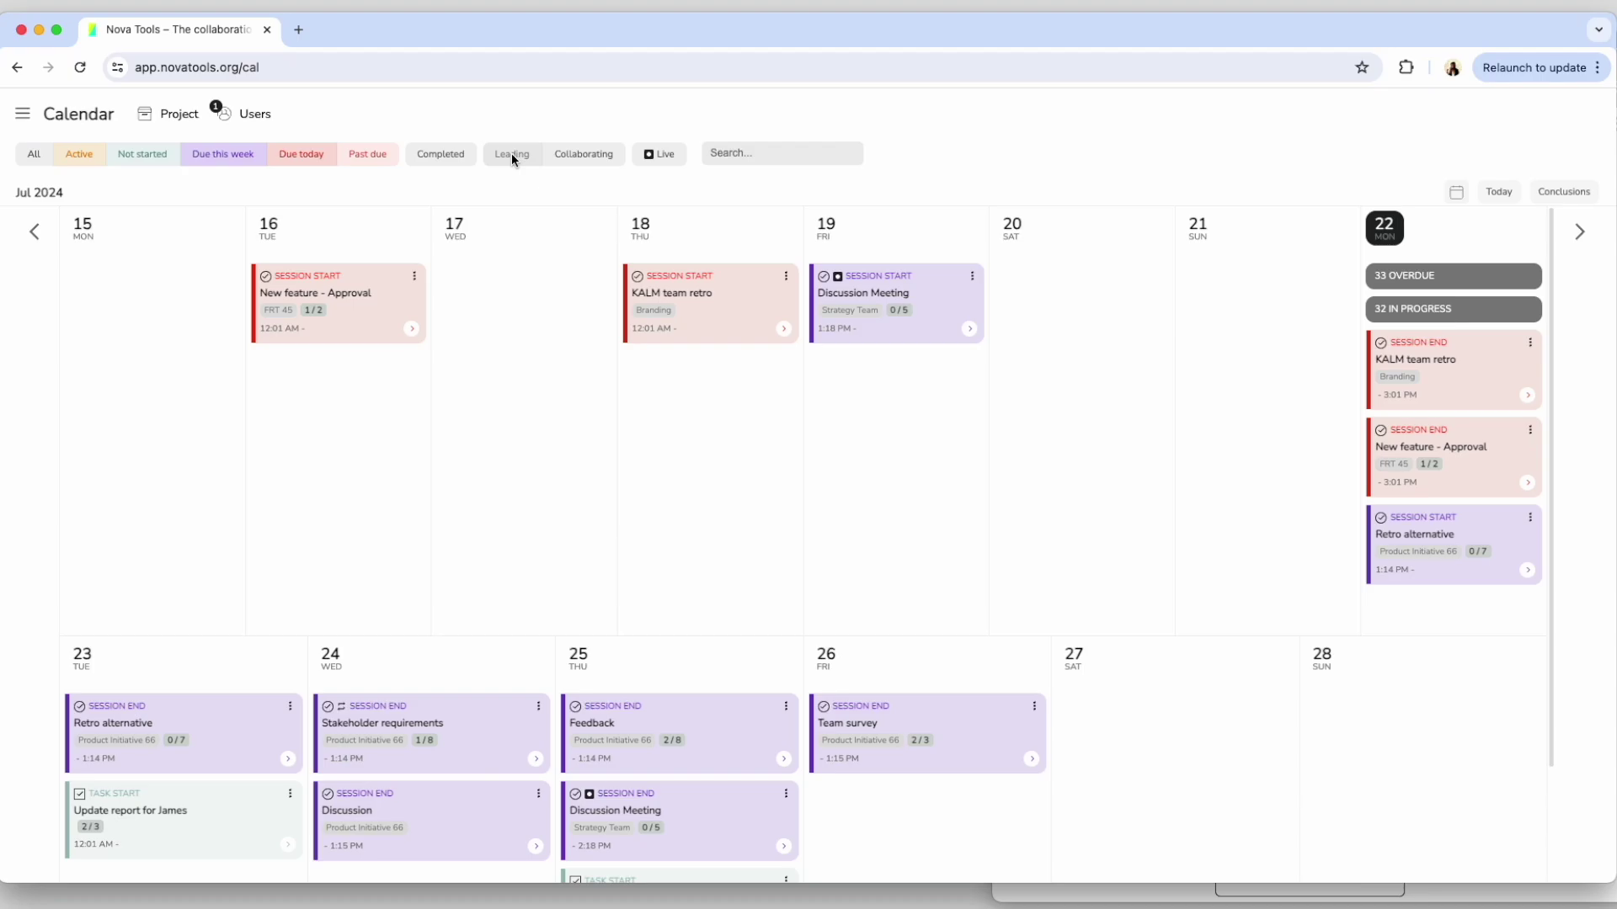
Add the payments task on July 24 and set its priority
left_click(682, 231)
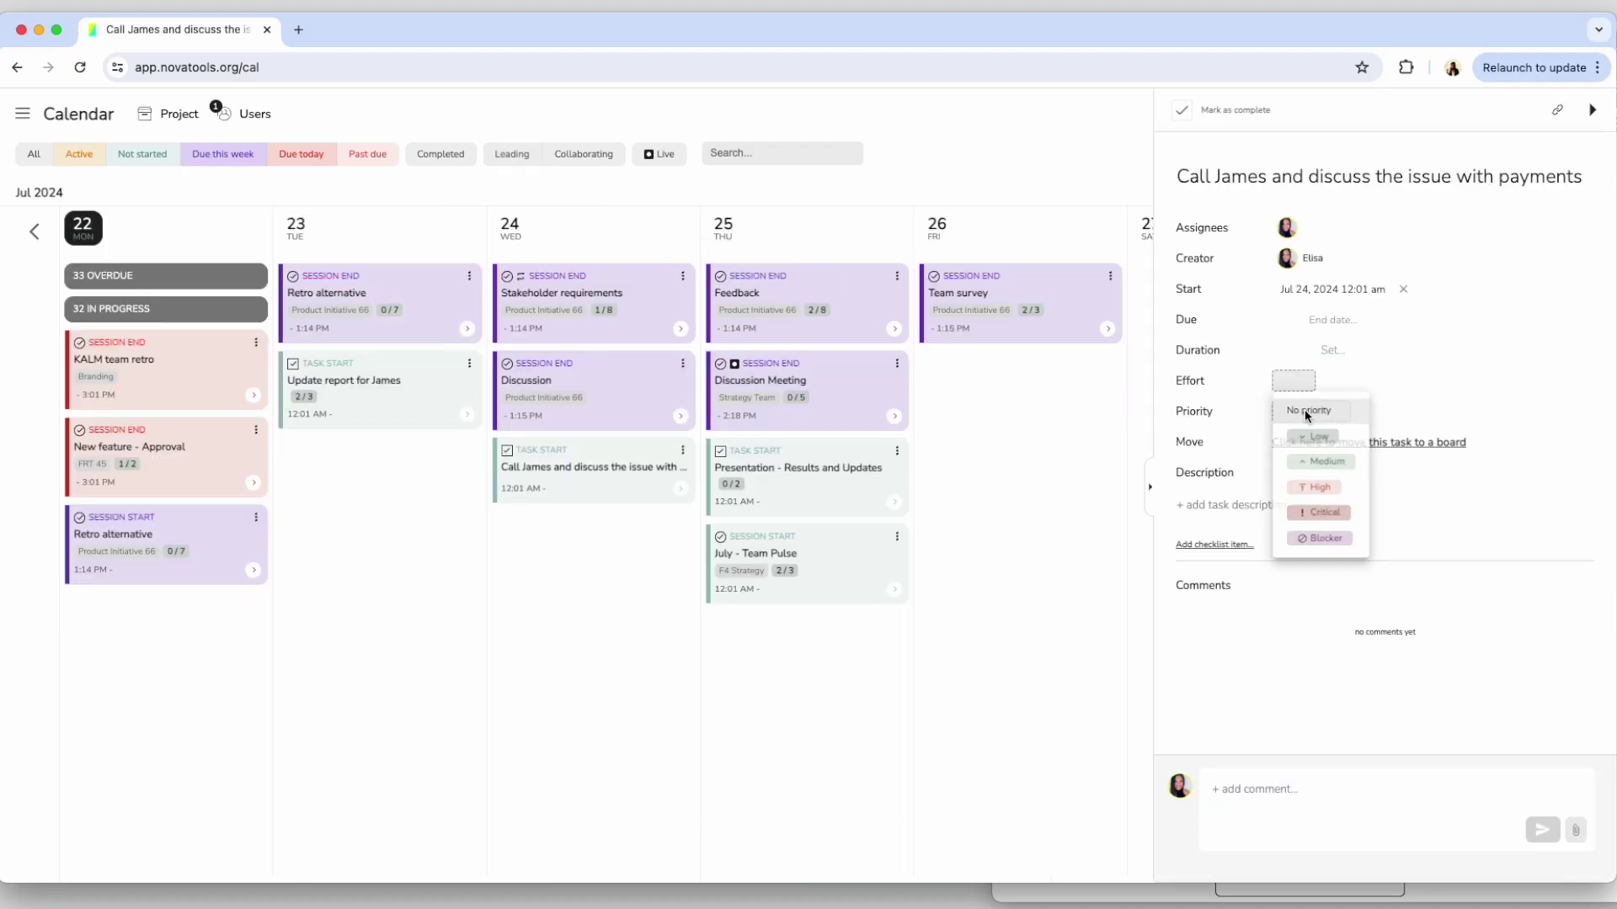
left_click(1324, 522)
left_click(252, 233)
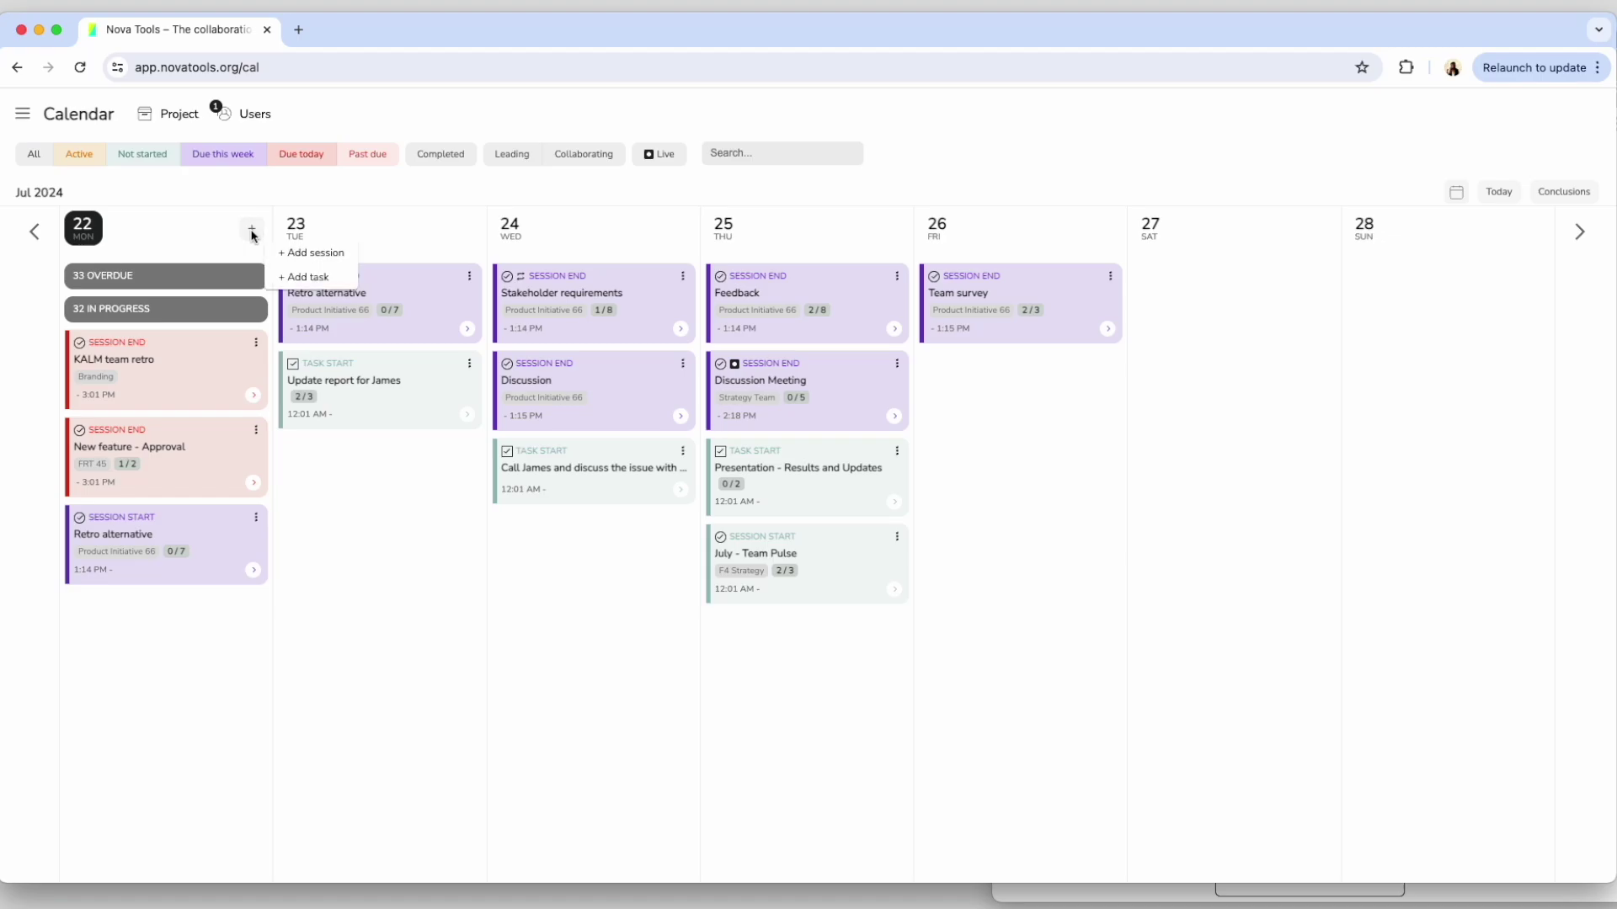
Start a template session for July 22, searching appro, retro, asyn, then feed
left_click(310, 252)
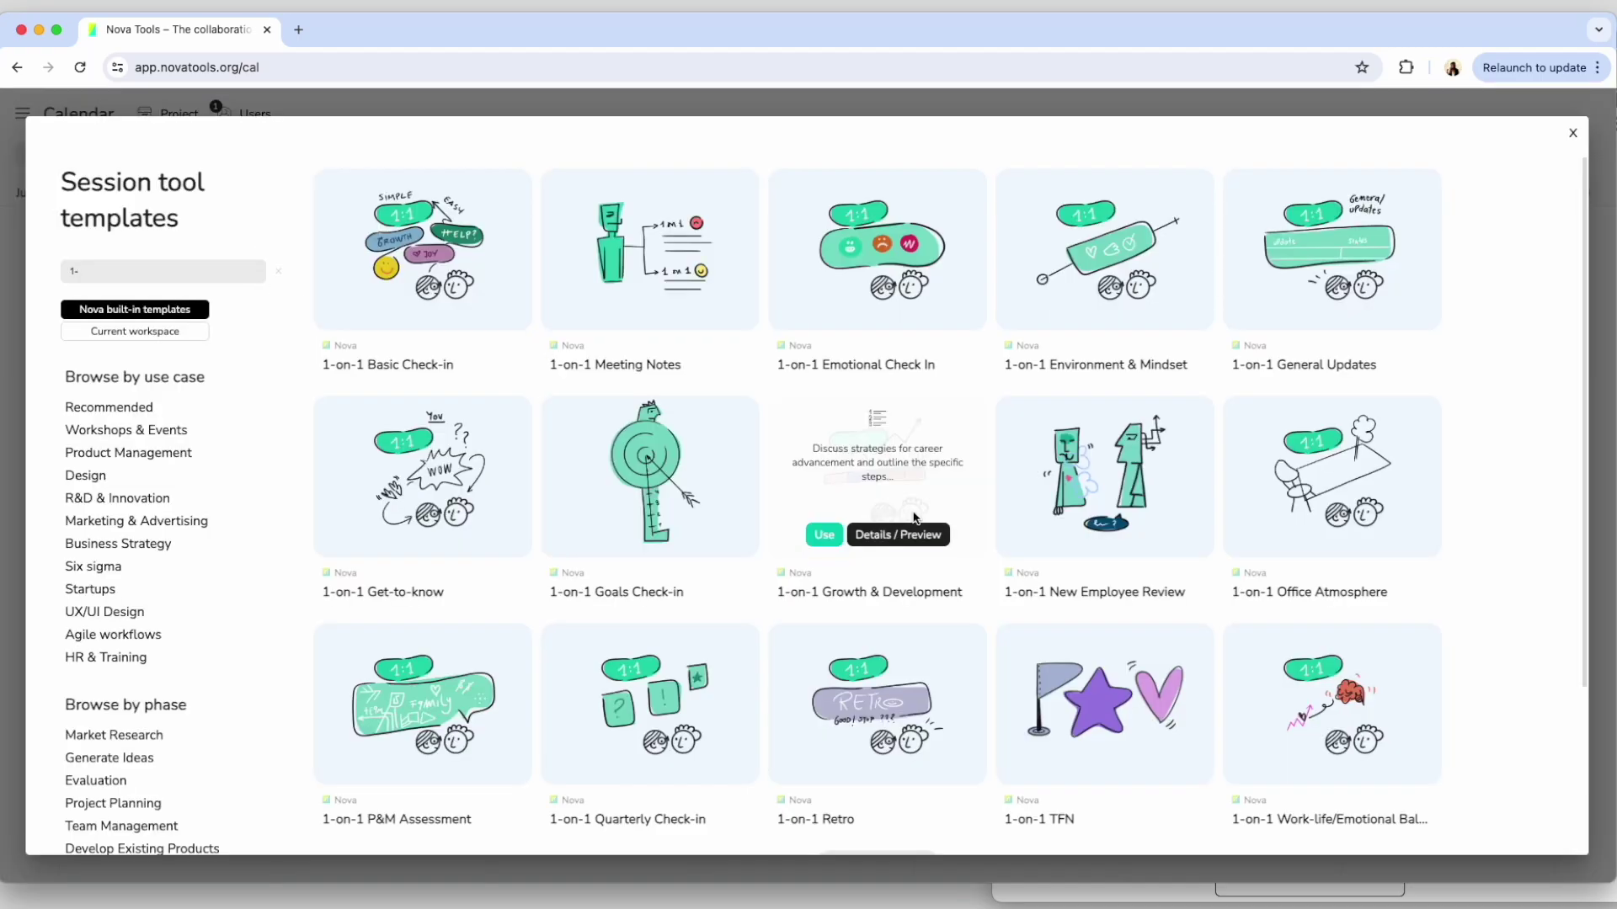
type("appro")
key("ctrl+a")
type("retro")
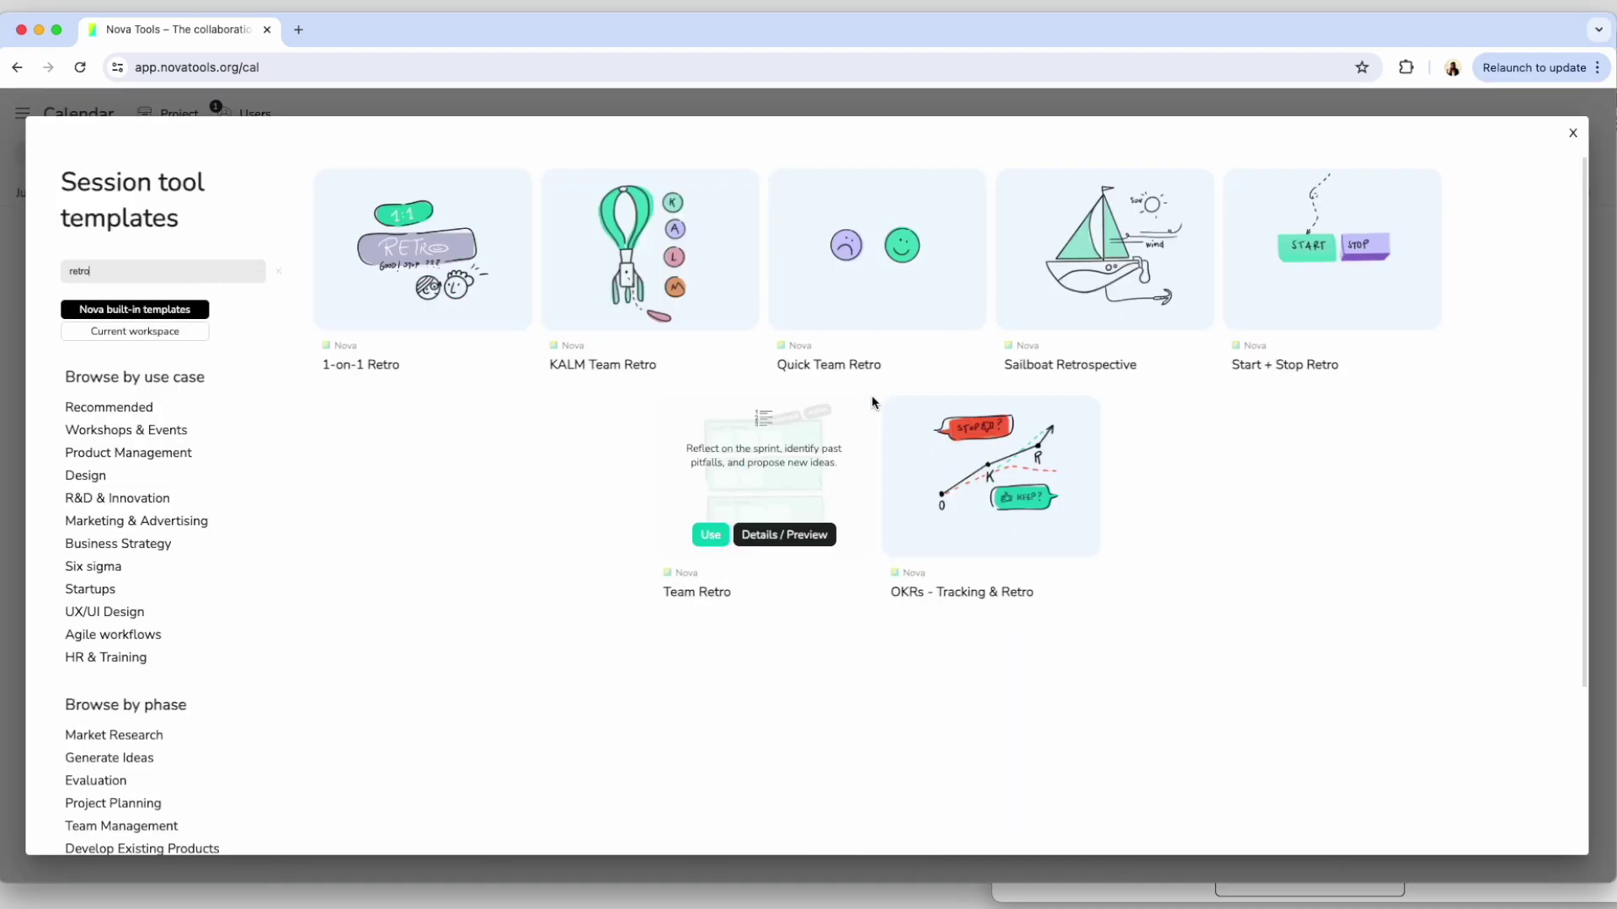
key("ctrl+a")
type("asyn")
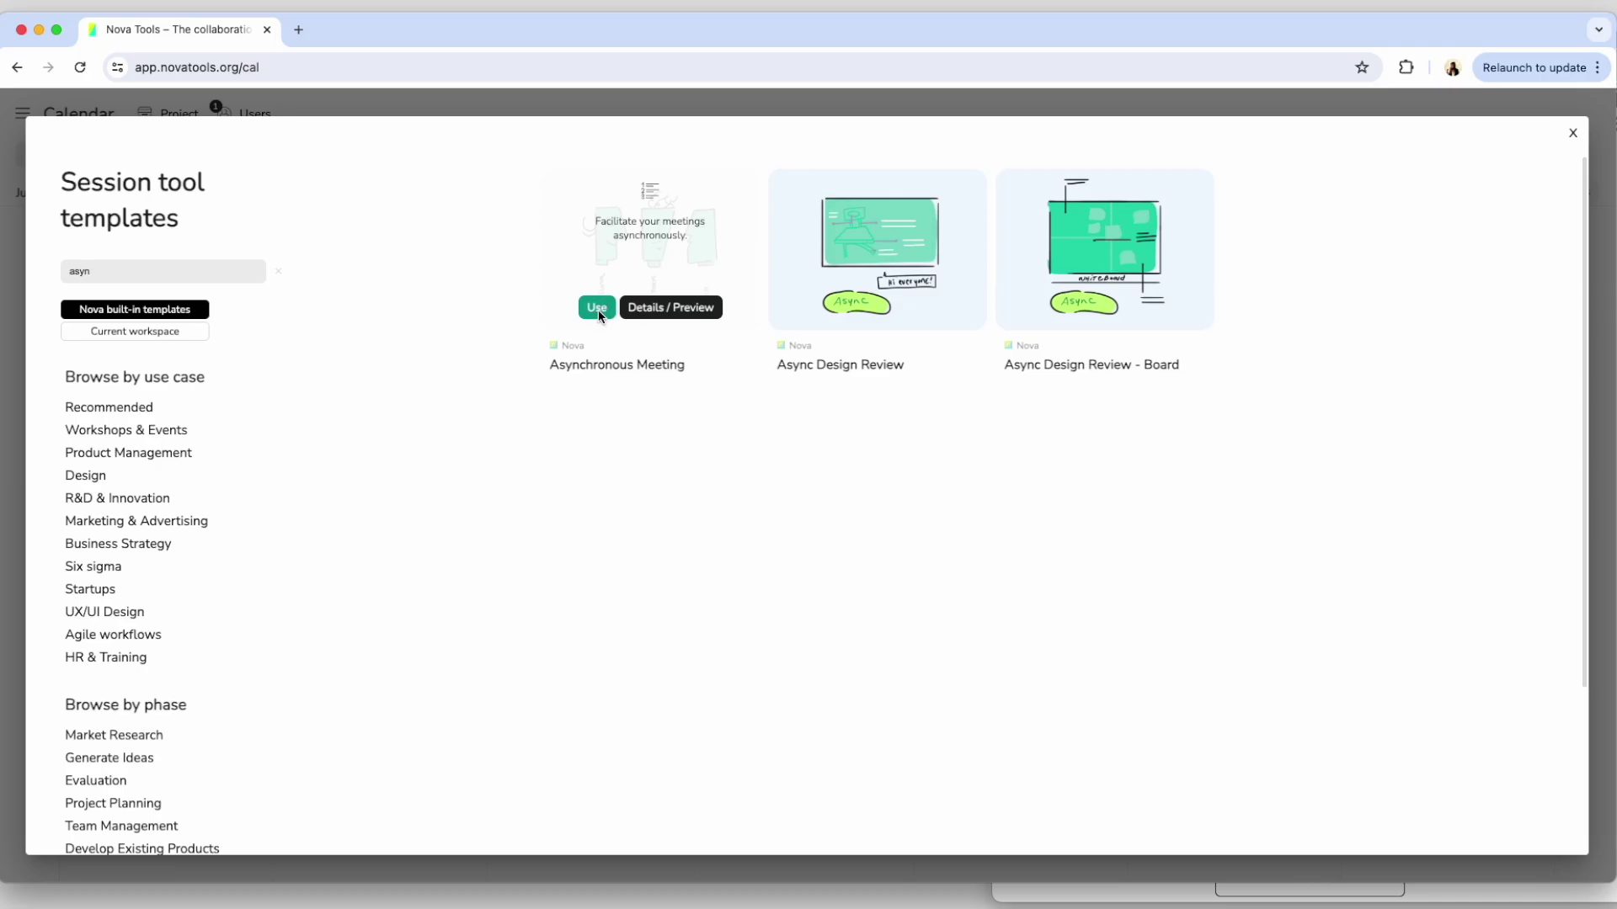
key("ctrl+a")
type("feed")
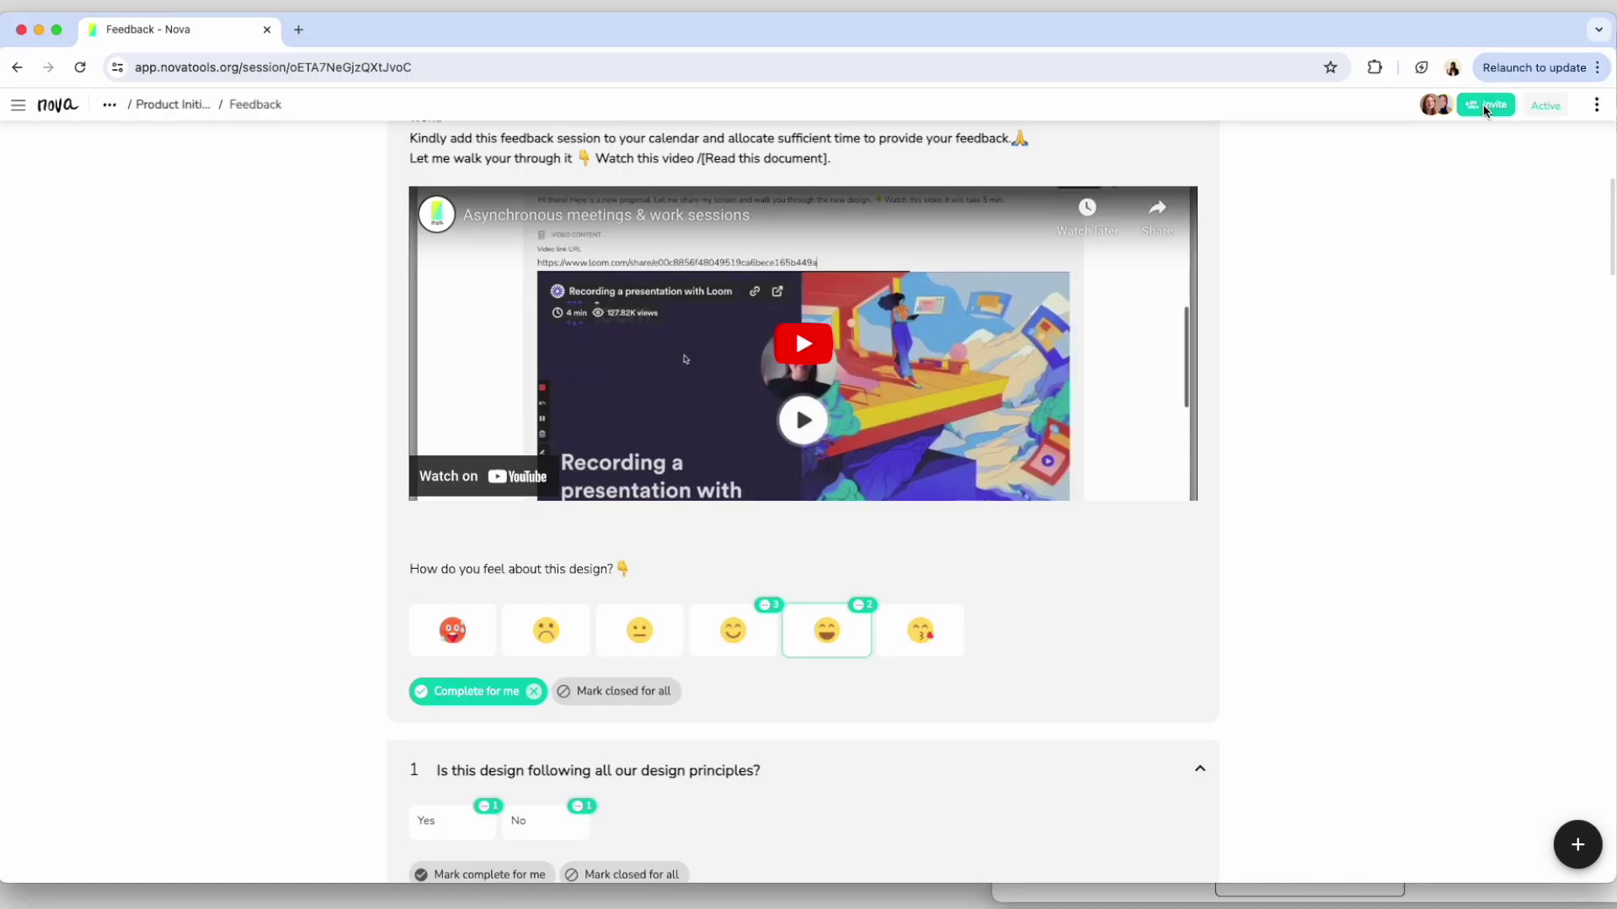
Open the Feedback session's invite panel, which lists Emma and Elisa as leaders
left_click(1486, 106)
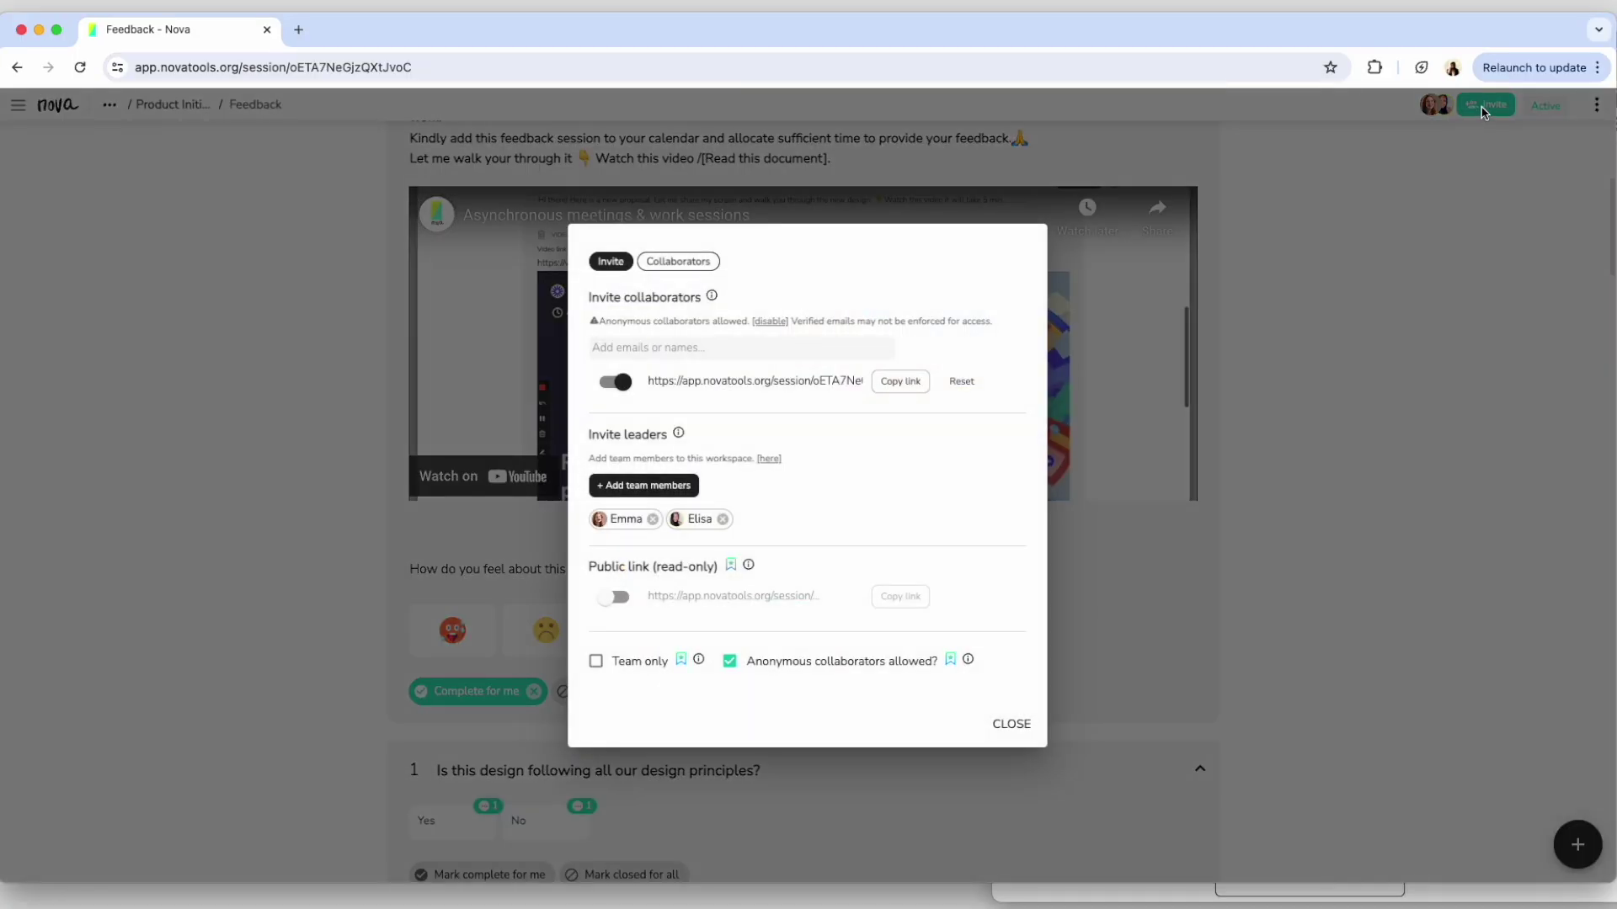